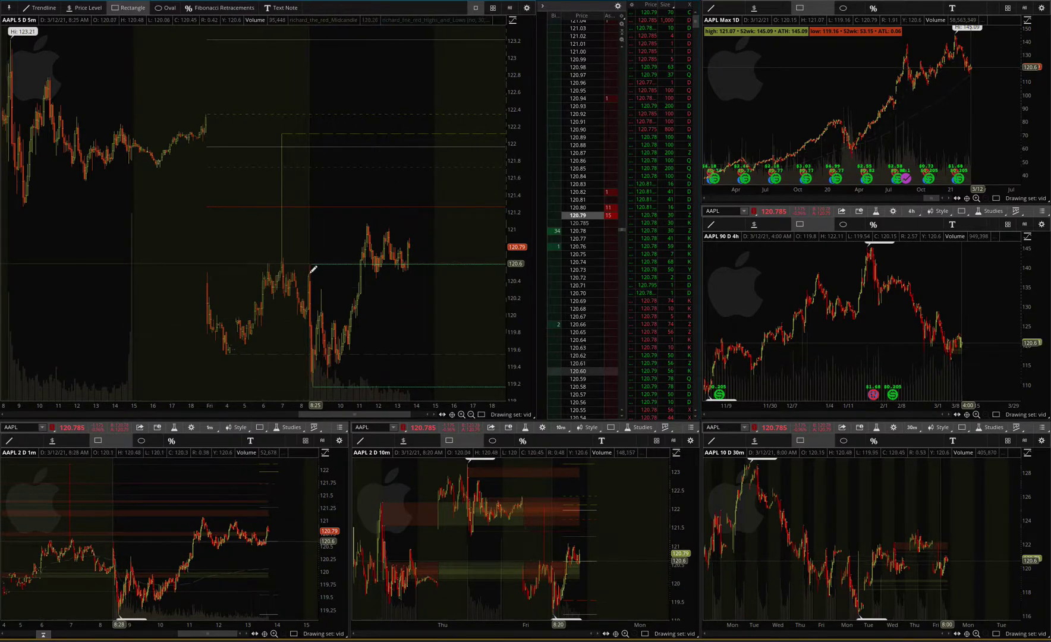
# - Open the richard_the_red_Highs_and_Lows settings from the 5D 5m AAPL chart's studies list
pyautogui.click(485, 2)
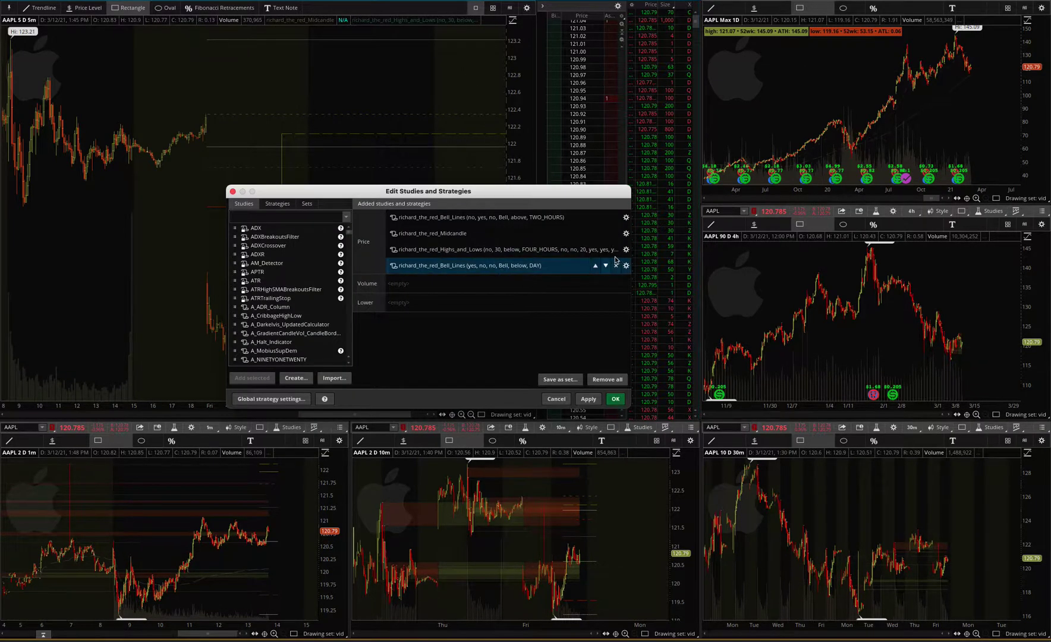
pyautogui.click(626, 251)
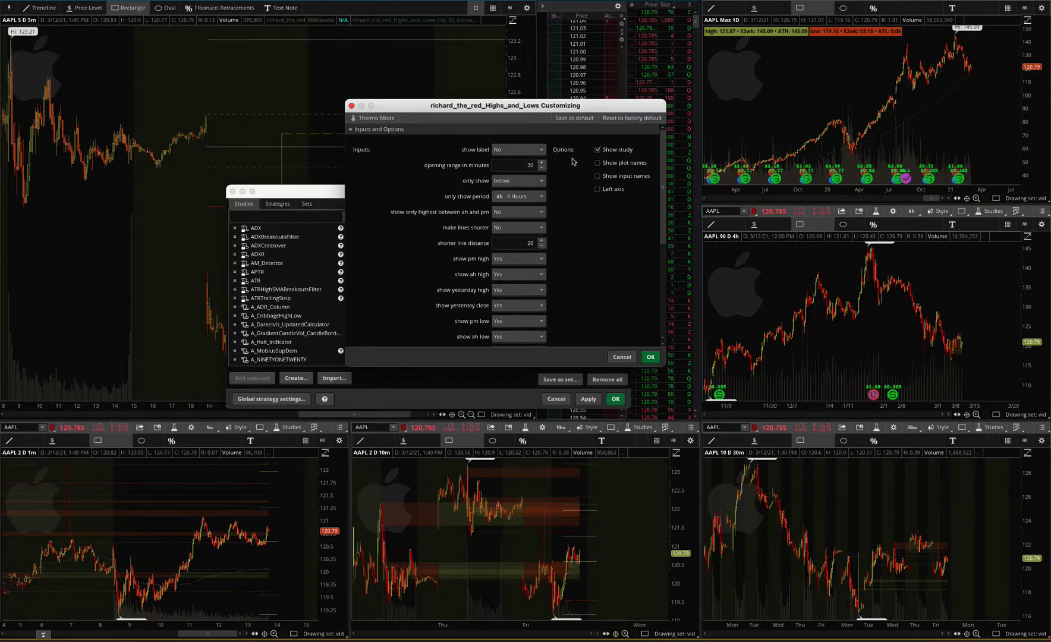
# - Set show label to Yes for Highs_and_Lows and apply it to the 5-day chart
pyautogui.click(515, 150)
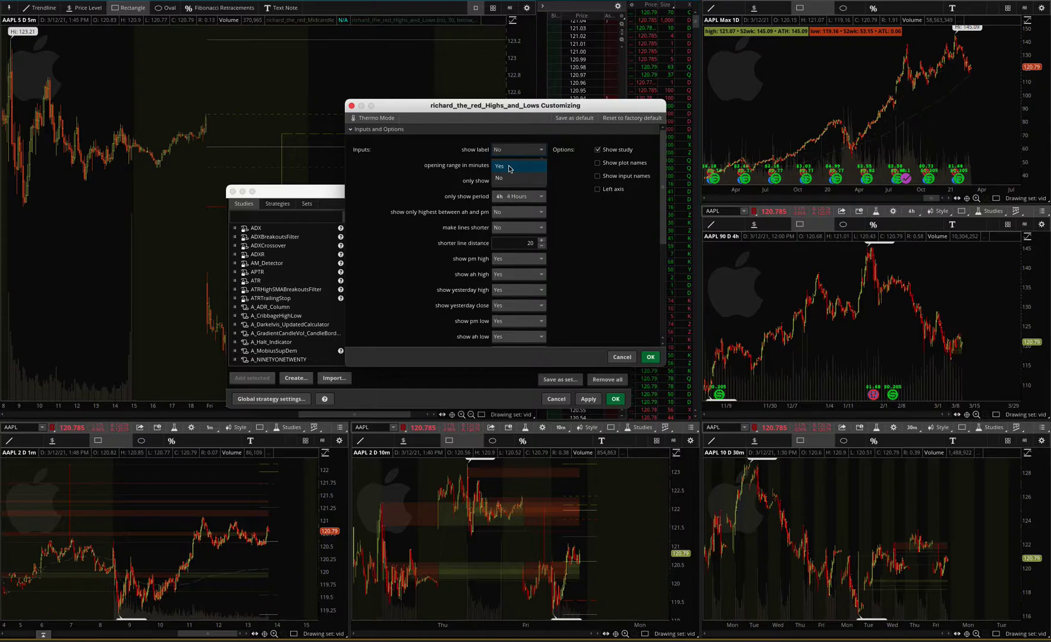
pyautogui.click(506, 167)
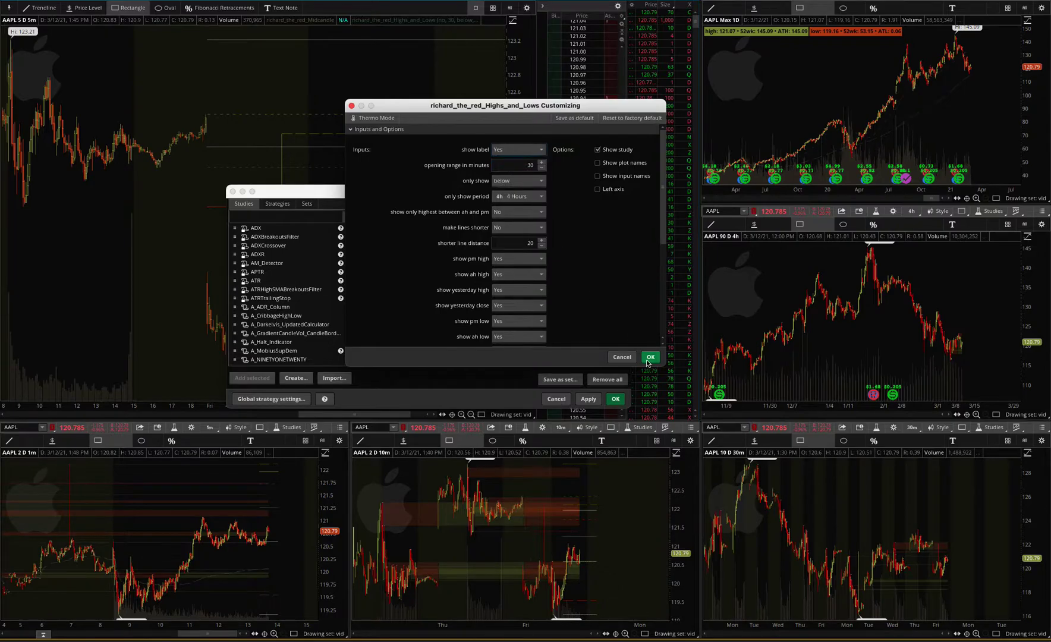
pyautogui.click(650, 356)
pyautogui.click(588, 398)
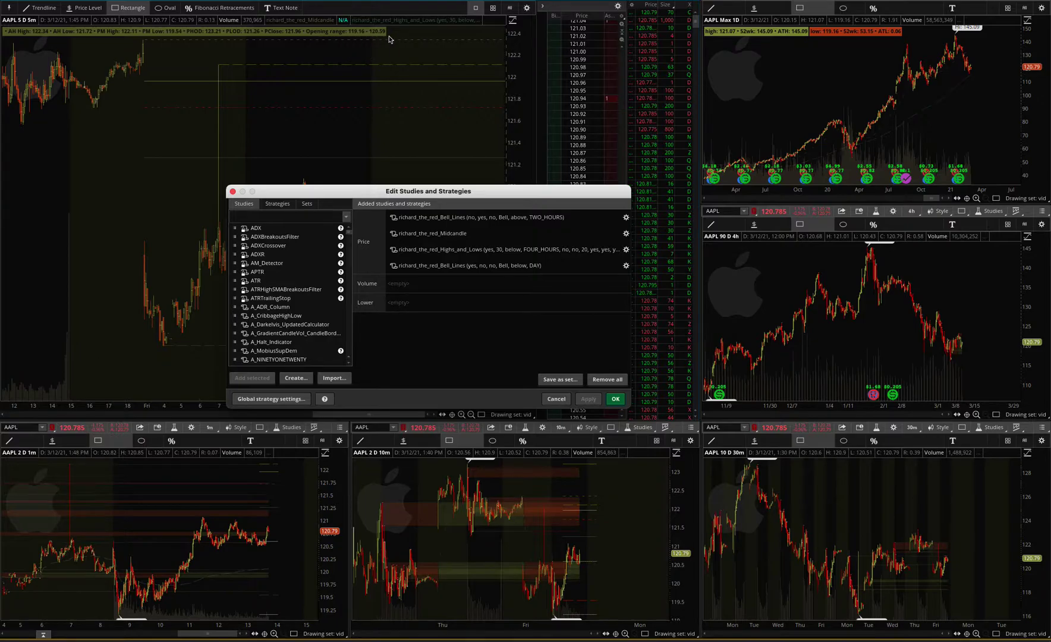
# - Shift the Edit Studies window right and reopen the Highs_and_Lows Customizing dialog
pyautogui.moveTo(355, 192); pyautogui.dragTo(467, 197)
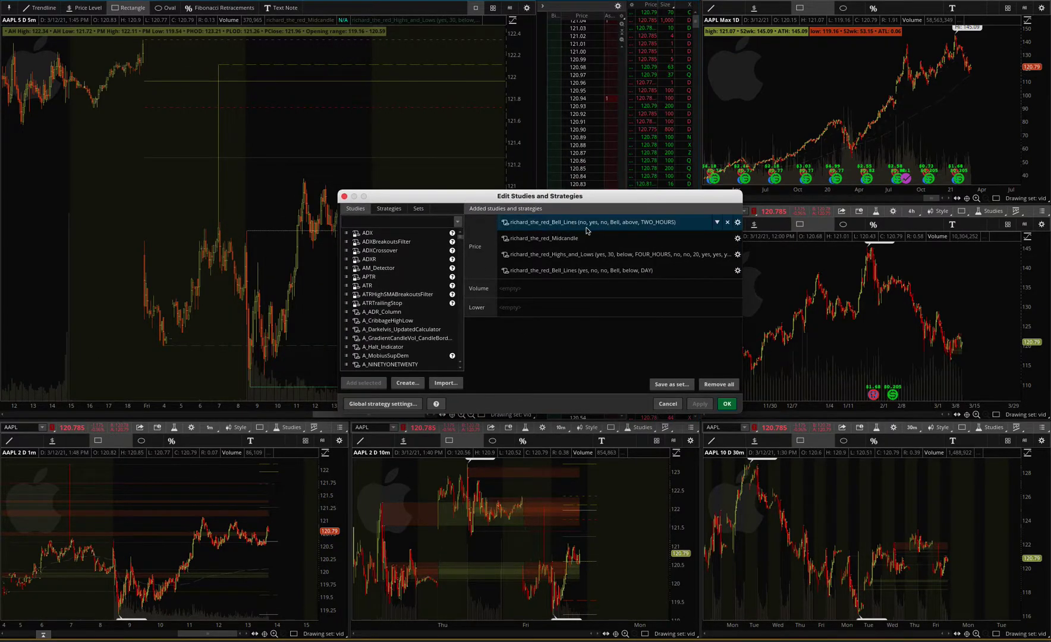
pyautogui.click(737, 254)
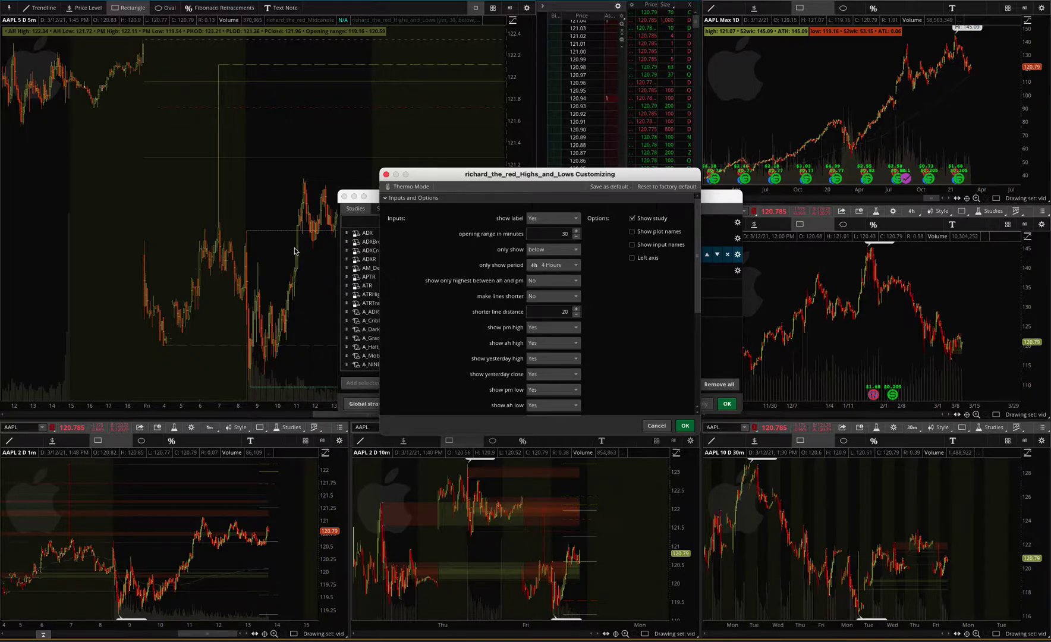
# - Drag the studies list to the lower middle and the Customizing dialog up-left beside it
pyautogui.moveTo(428, 174); pyautogui.dragTo(600, 193)
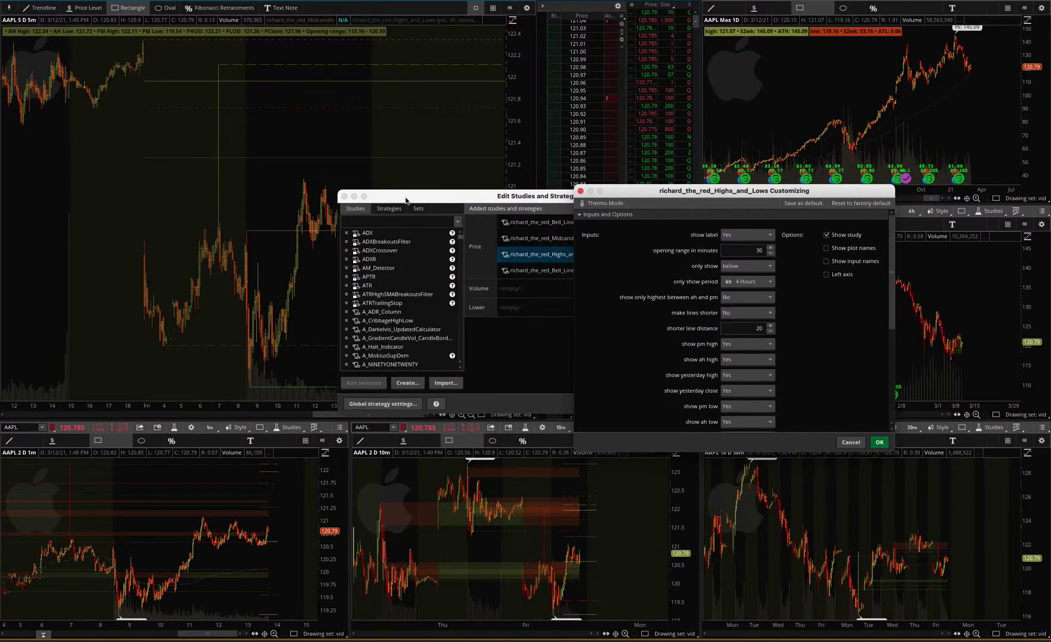
pyautogui.moveTo(405, 200); pyautogui.dragTo(515, 392)
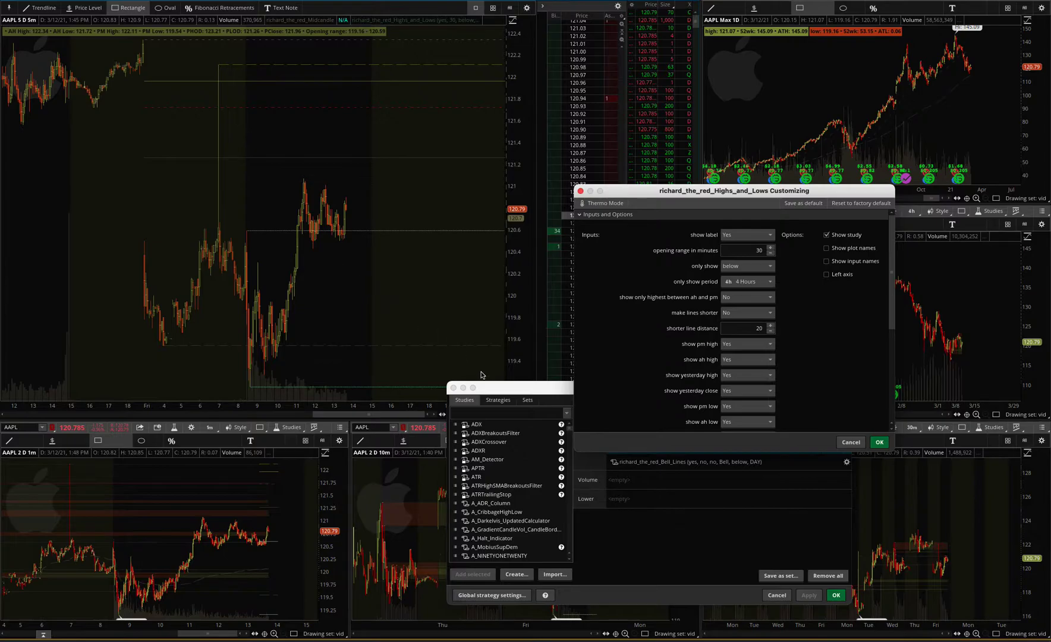
pyautogui.moveTo(634, 190); pyautogui.dragTo(551, 154)
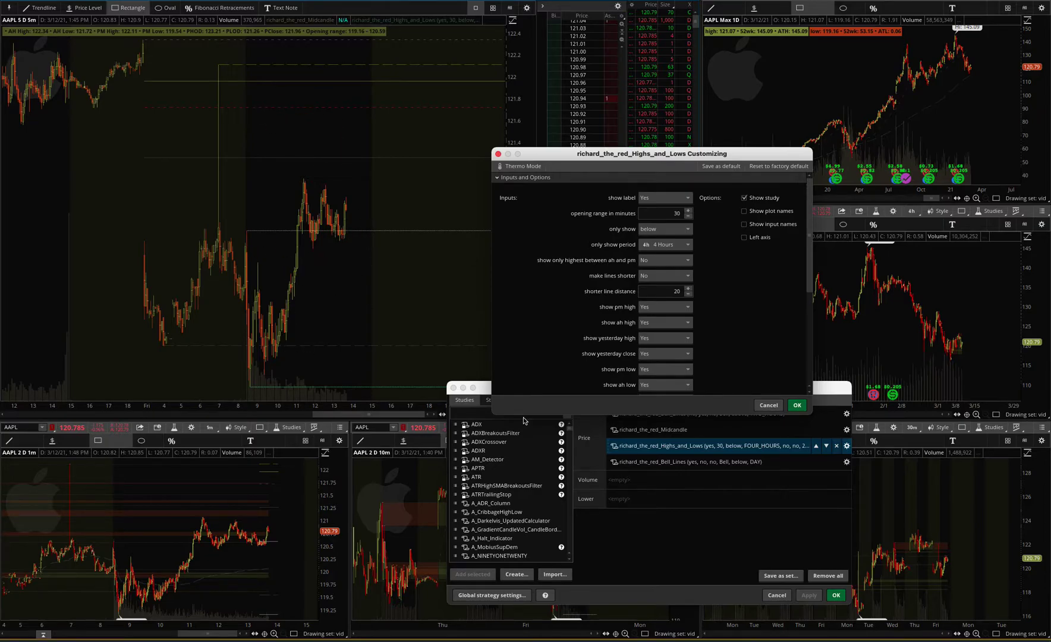
# - Change only show from below to above, leaving the show period at 4 Hours
pyautogui.click(670, 230)
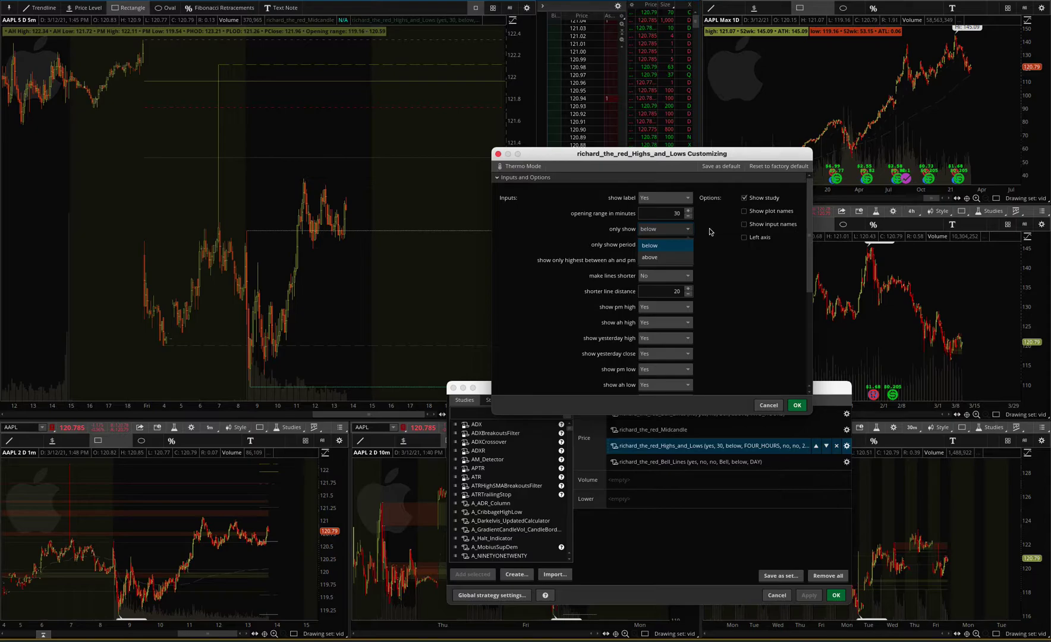
pyautogui.click(708, 231)
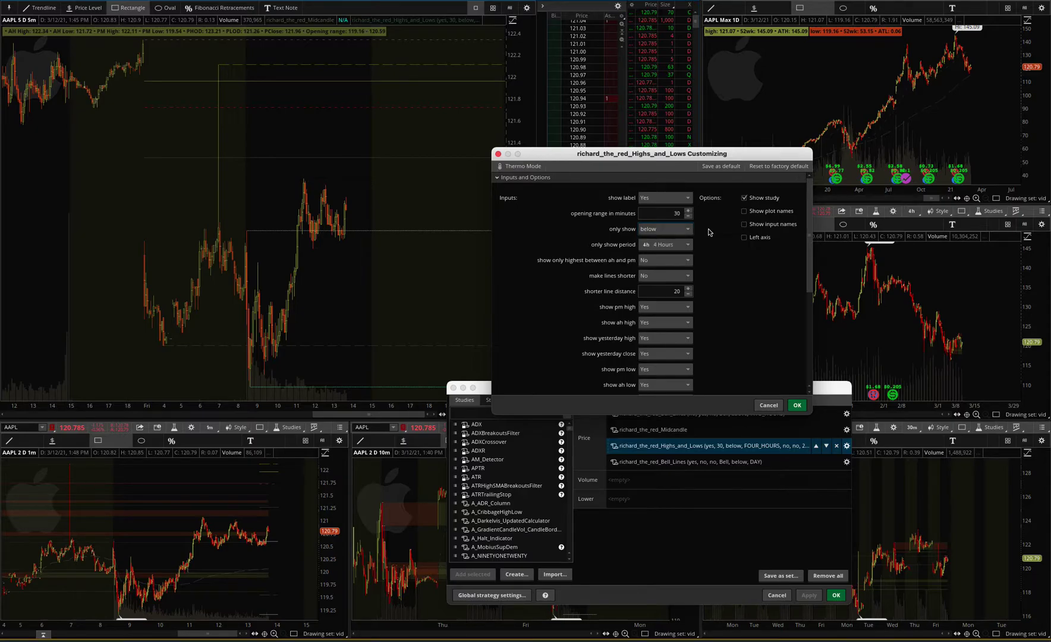
pyautogui.click(666, 245)
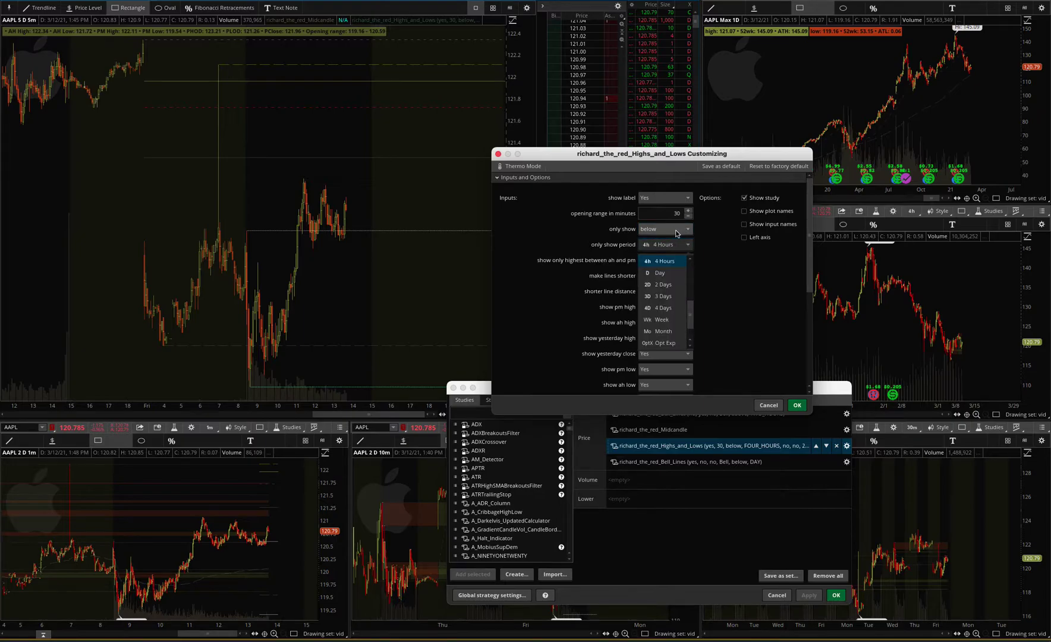
pyautogui.moveTo(690, 312); pyautogui.dragTo(690, 269)
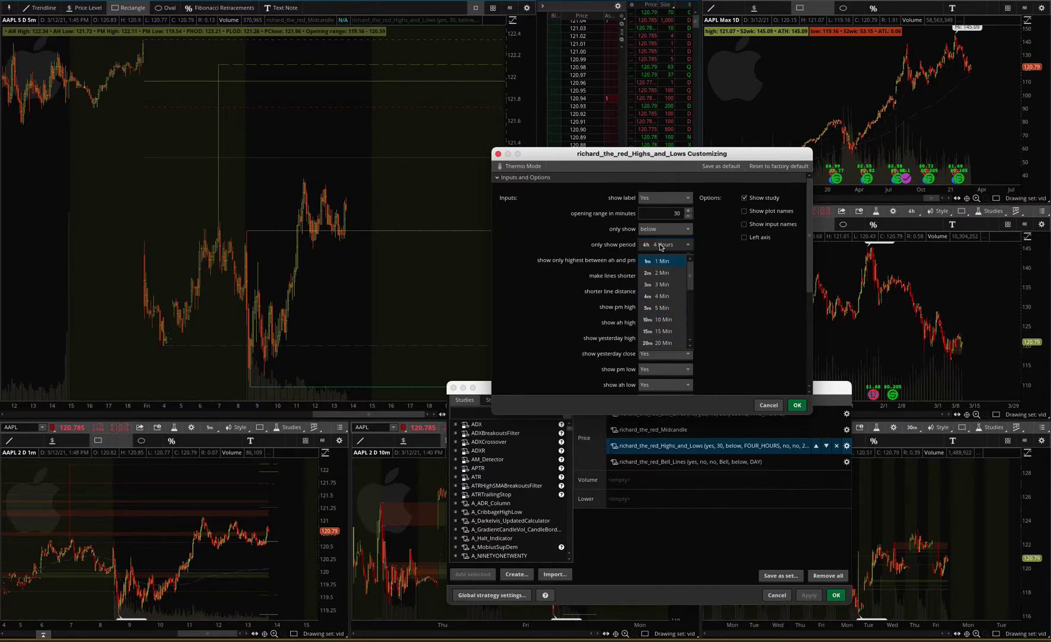
pyautogui.click(706, 245)
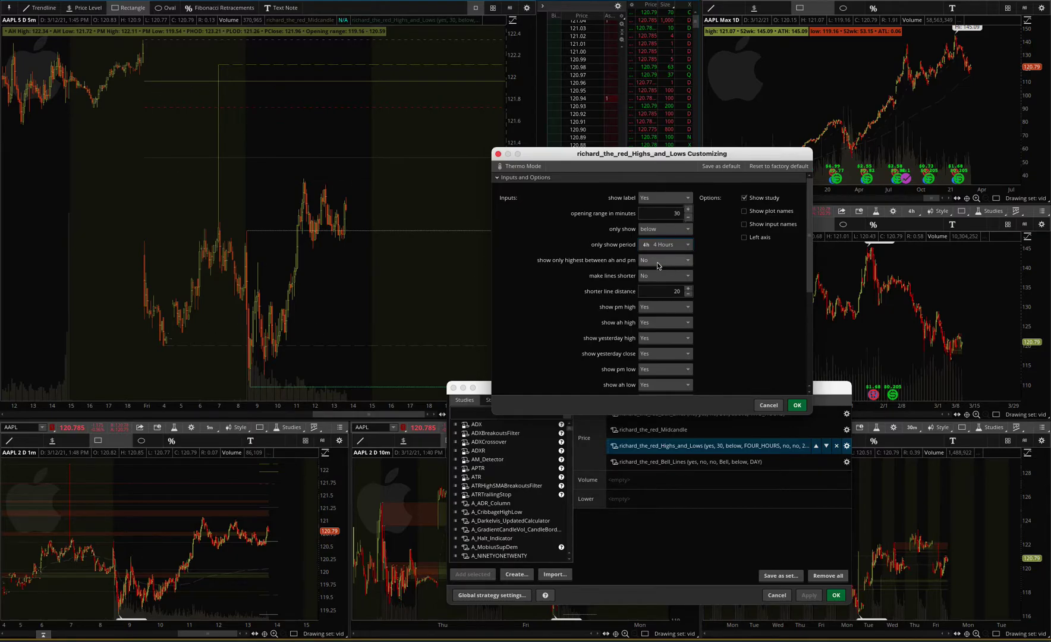
pyautogui.click(667, 231)
pyautogui.click(663, 238)
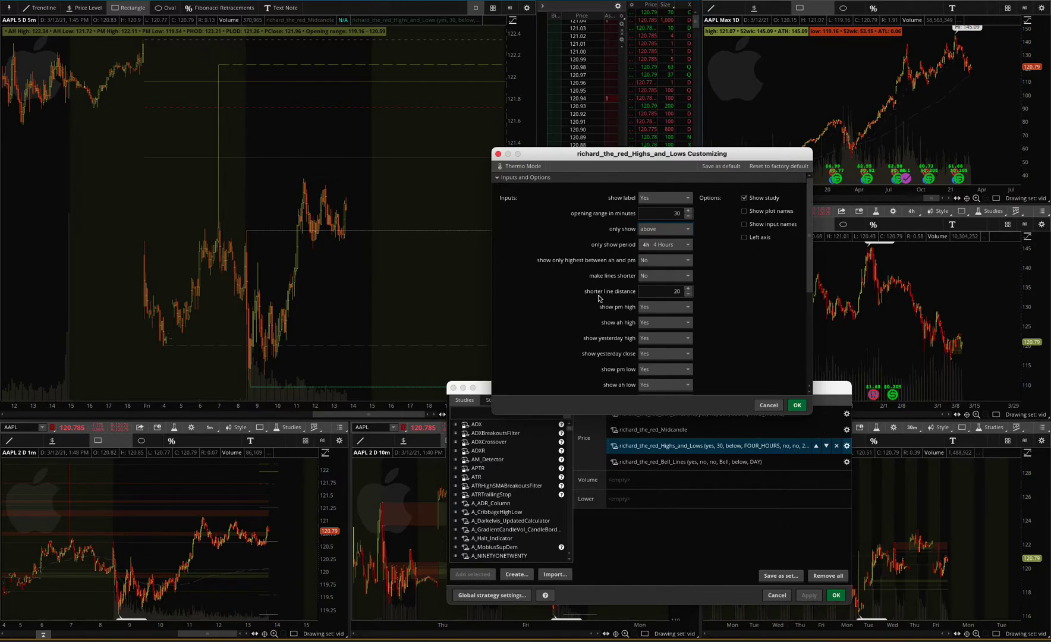
# - Turn on make lines shorter and lower the shorter line distance to 10
pyautogui.click(668, 277)
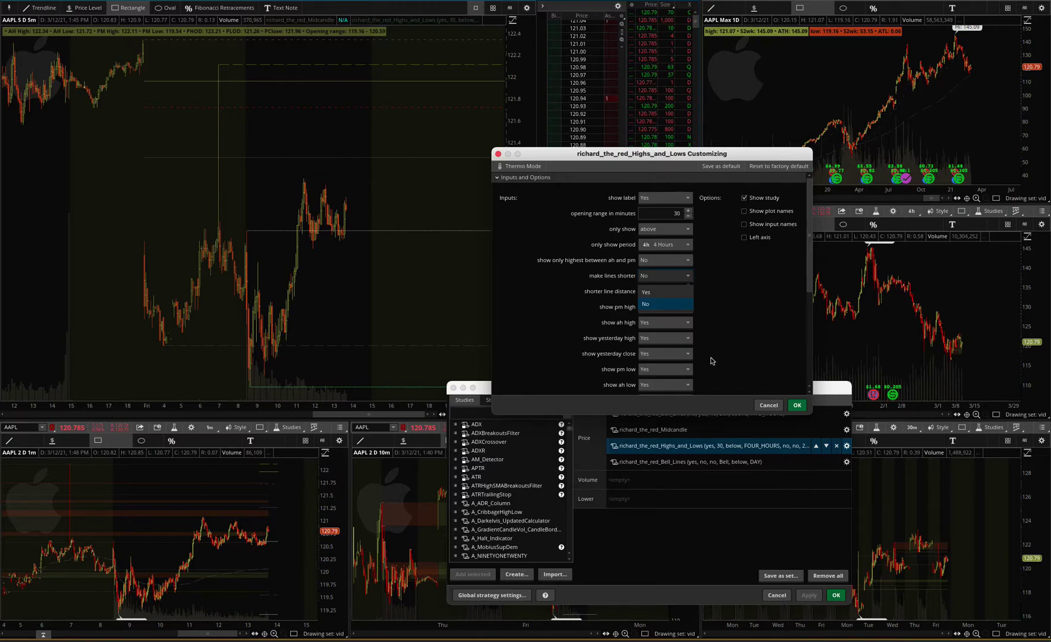
pyautogui.click(665, 292)
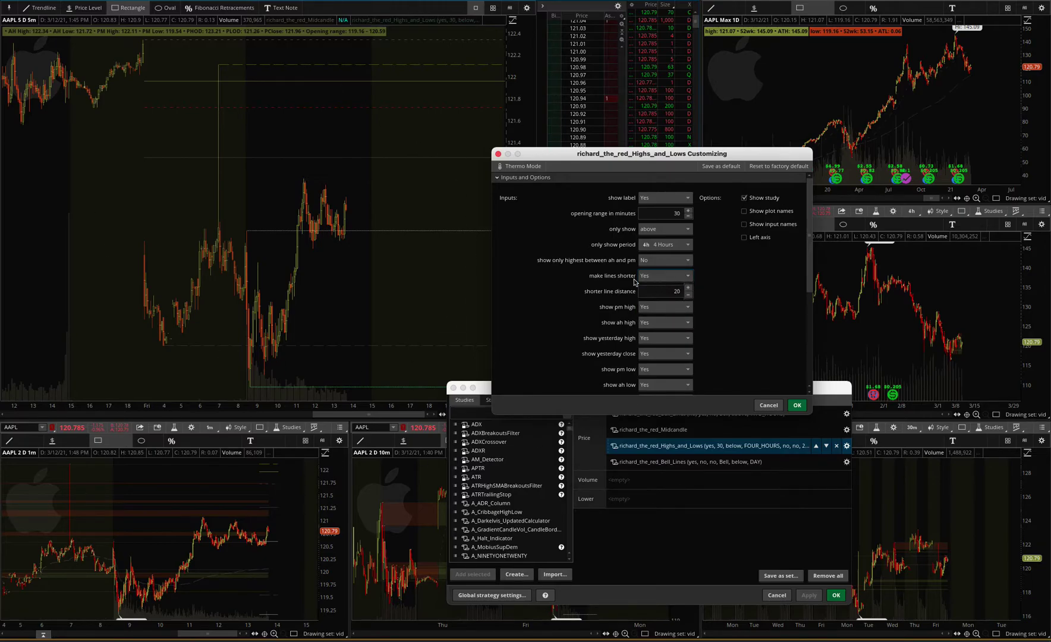
pyautogui.click(688, 296)
pyautogui.click(688, 295)
pyautogui.click(688, 296)
pyautogui.click(688, 295)
pyautogui.click(688, 295)
pyautogui.click(688, 295)
pyautogui.click(688, 296)
# - Apply the settings to the 5-day chart, then reopen the studies list off the chart
pyautogui.click(797, 405)
pyautogui.click(836, 594)
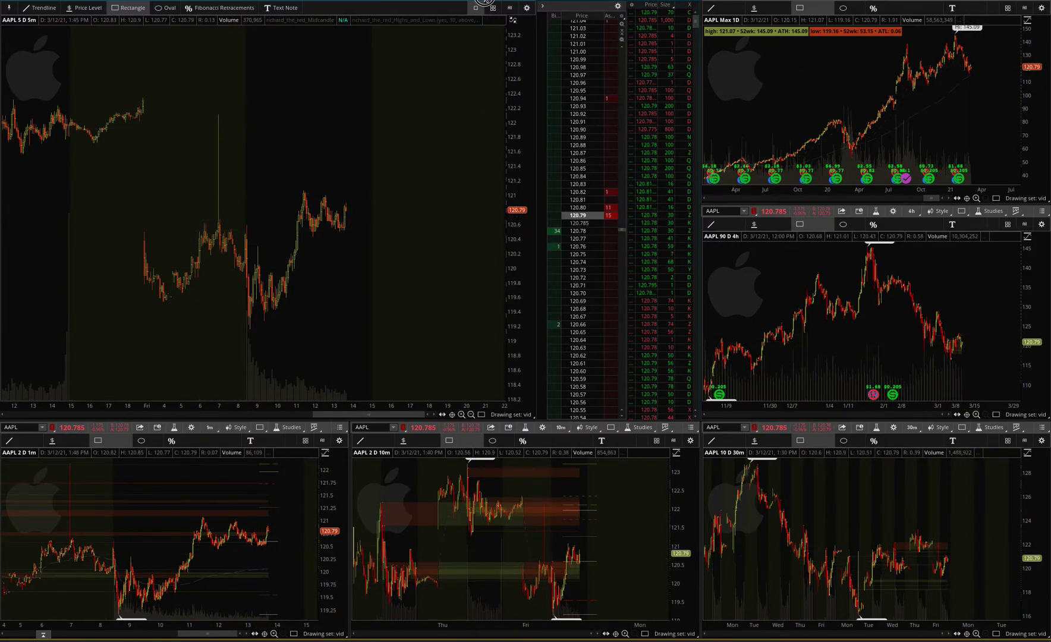
pyautogui.click(484, 1)
pyautogui.moveTo(499, 197); pyautogui.dragTo(689, 103)
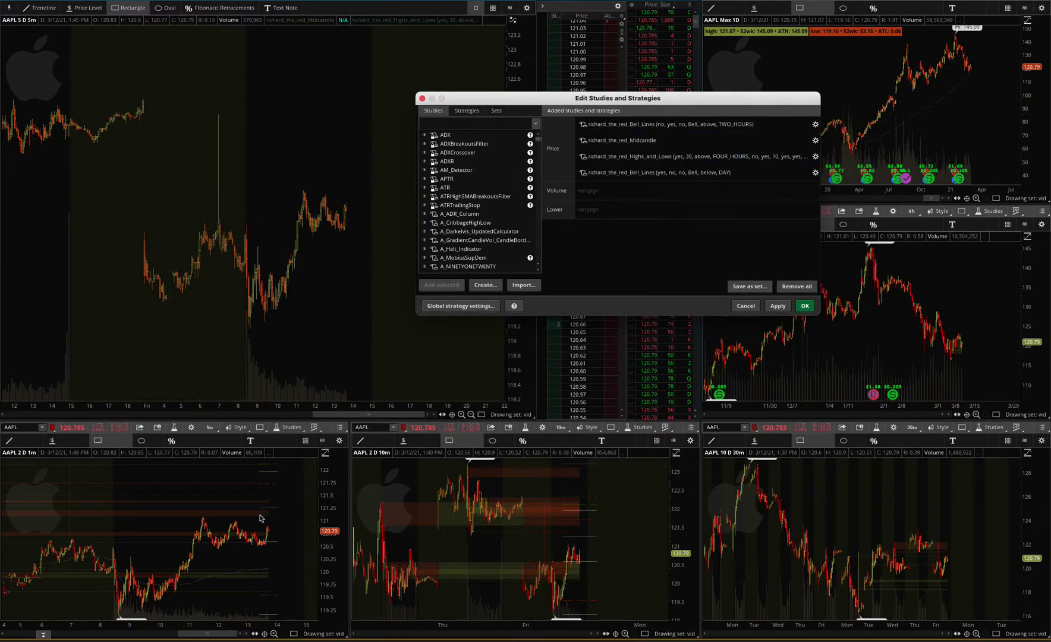
pyautogui.moveTo(683, 173)
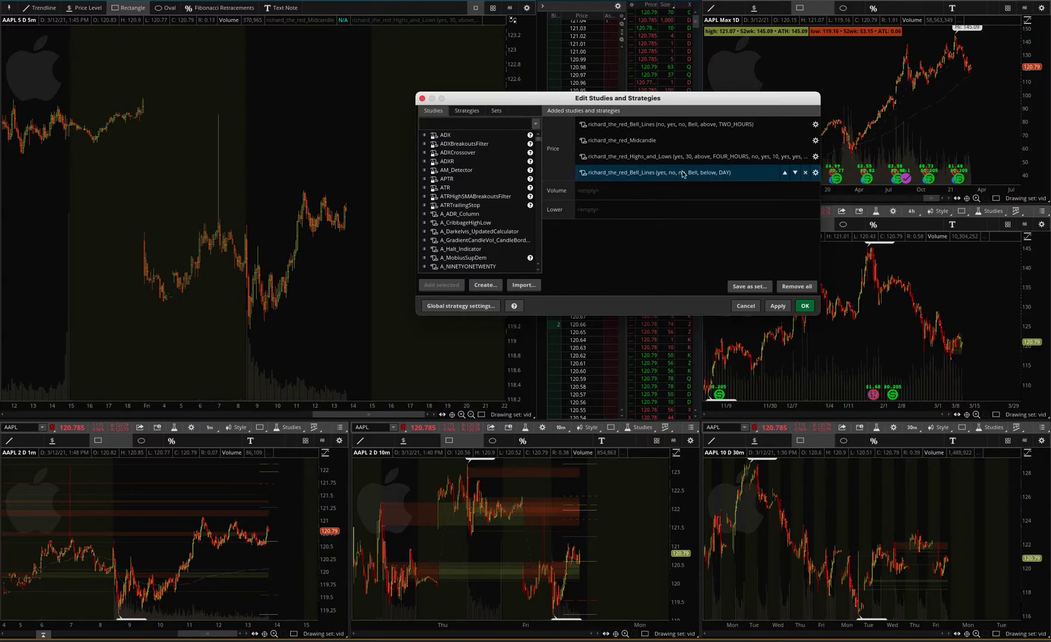
# - Reopen Highs_and_Lows settings and review the orlow, ahhigh, pmhigh, ahlow and yesterdays_high plots
pyautogui.click(814, 156)
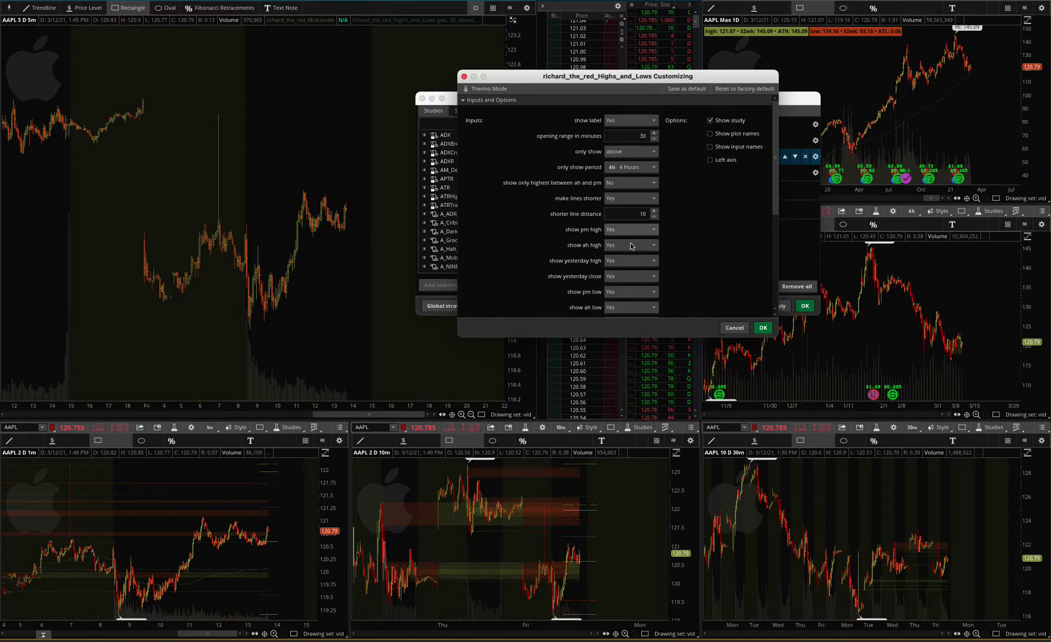
pyautogui.moveTo(776, 172); pyautogui.dragTo(776, 265)
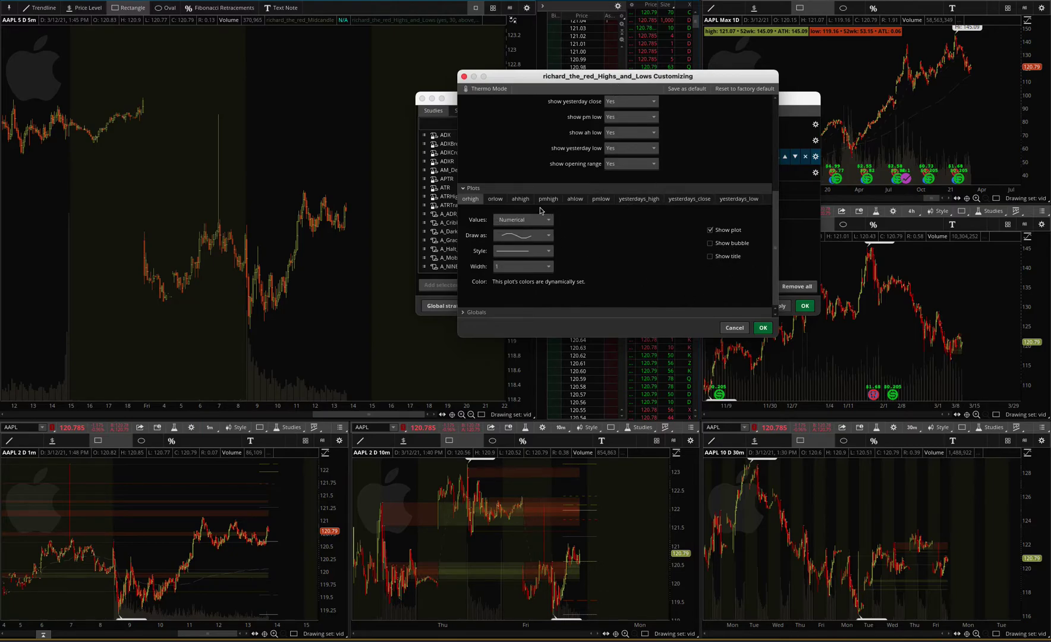
pyautogui.click(495, 199)
pyautogui.click(520, 199)
pyautogui.click(548, 200)
pyautogui.click(575, 199)
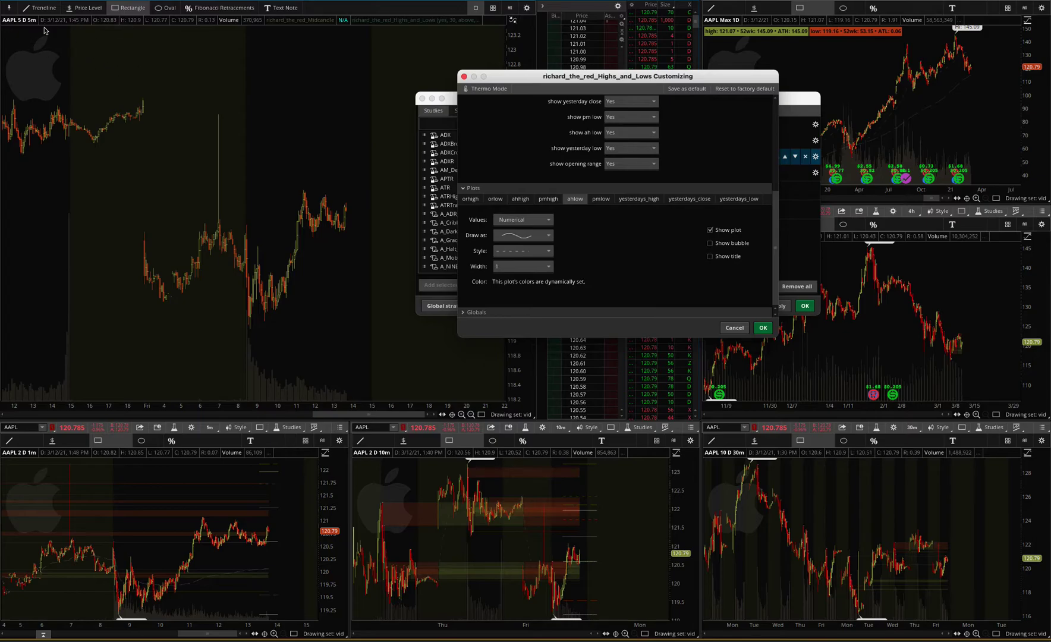
pyautogui.click(639, 199)
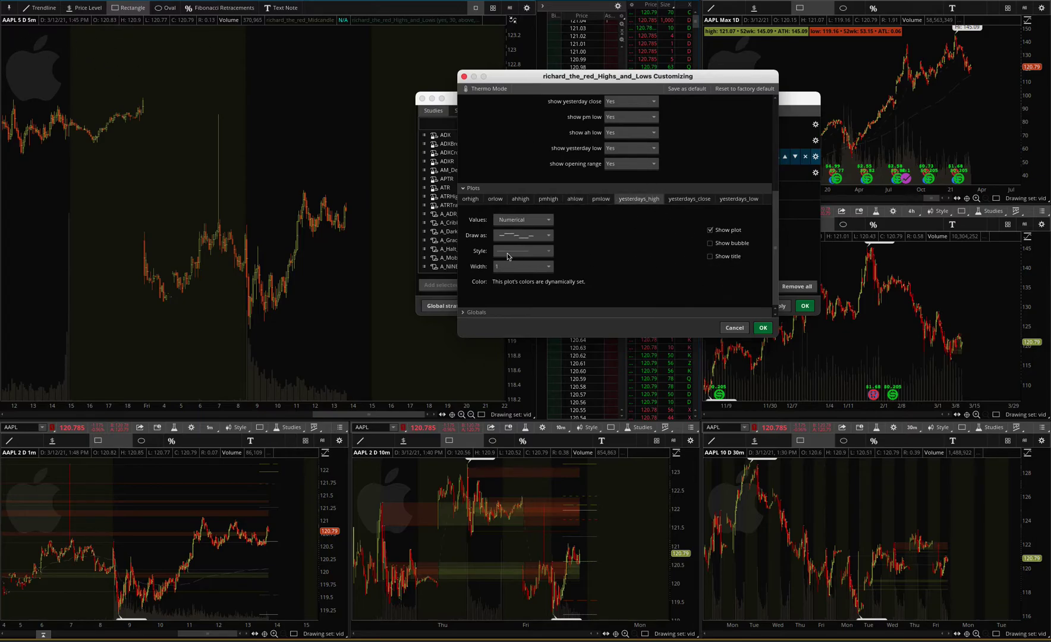
# - Keep the orhigh plot as a solid line and expand the Globals colour settings
pyautogui.click(470, 200)
pyautogui.click(527, 251)
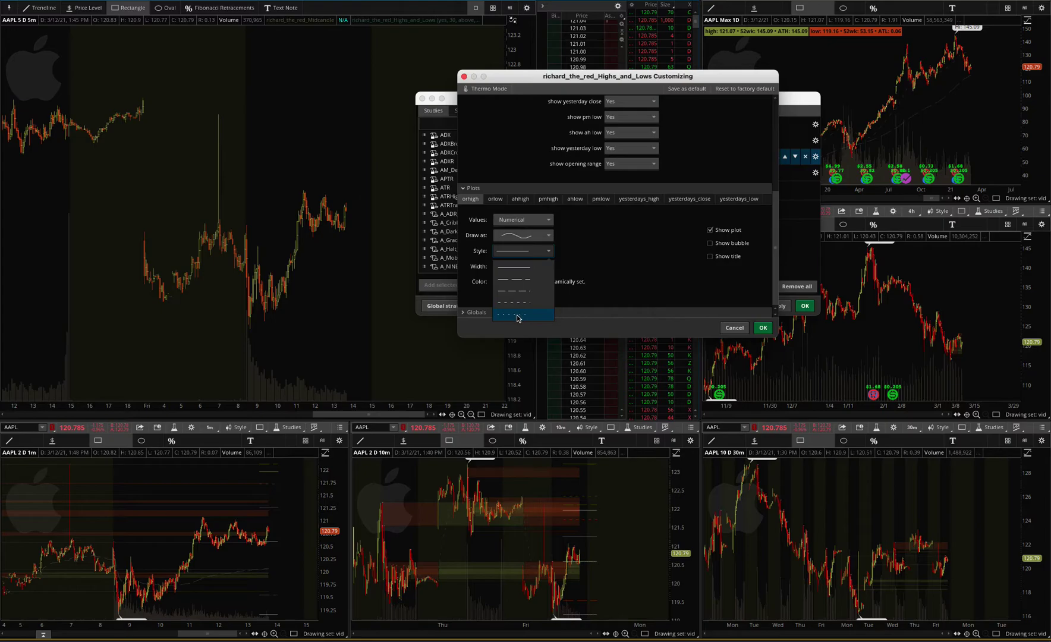
pyautogui.click(604, 244)
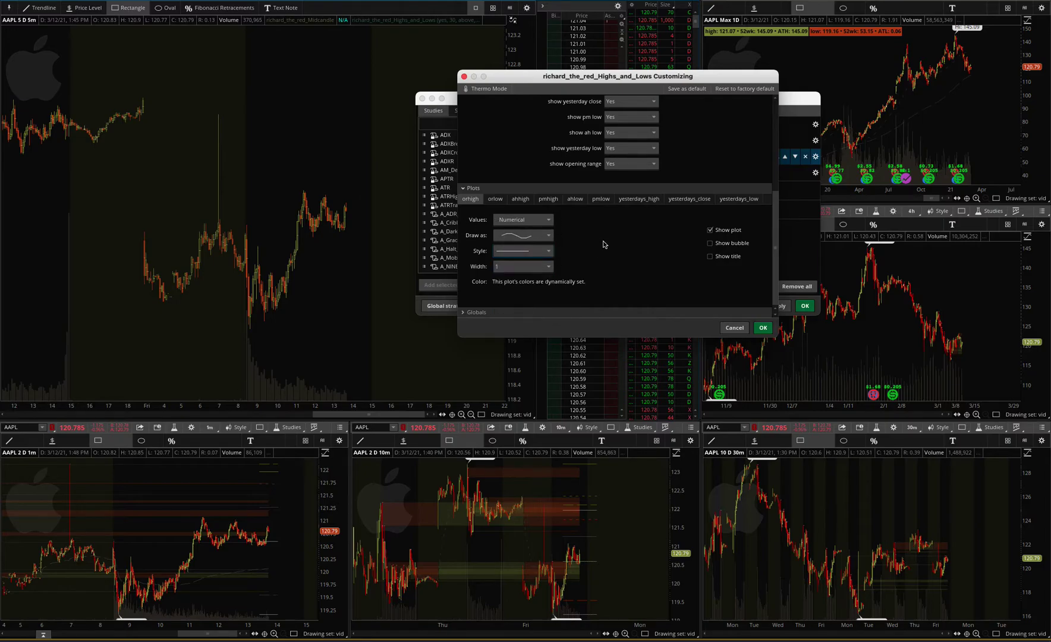
pyautogui.click(477, 313)
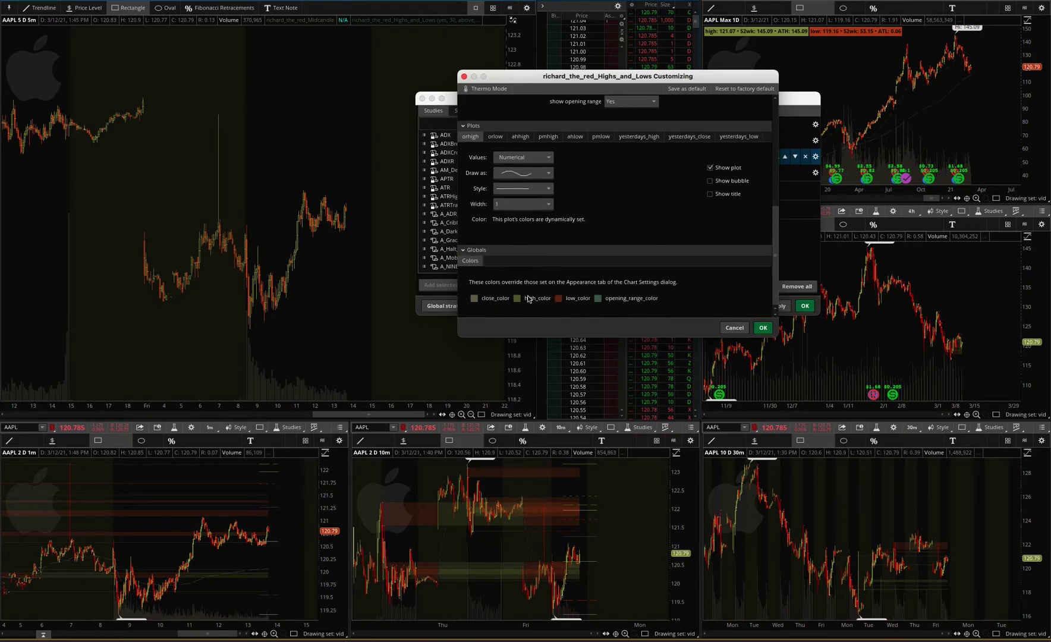
# - Set close_color to yellow and raise its transparency to 62 in the HSV editor
pyautogui.click(473, 299)
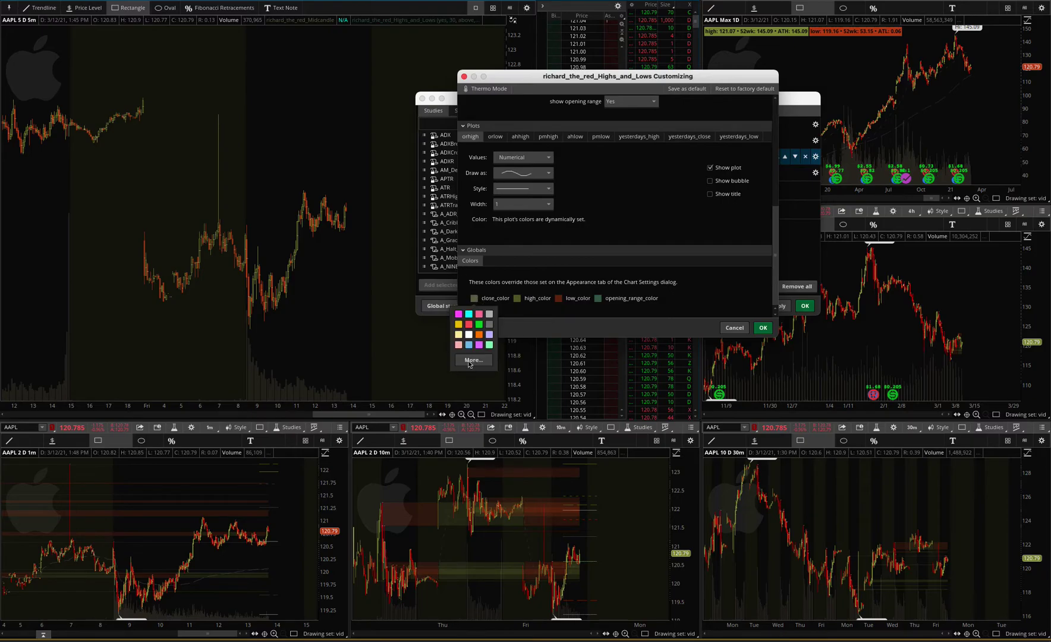
pyautogui.click(460, 335)
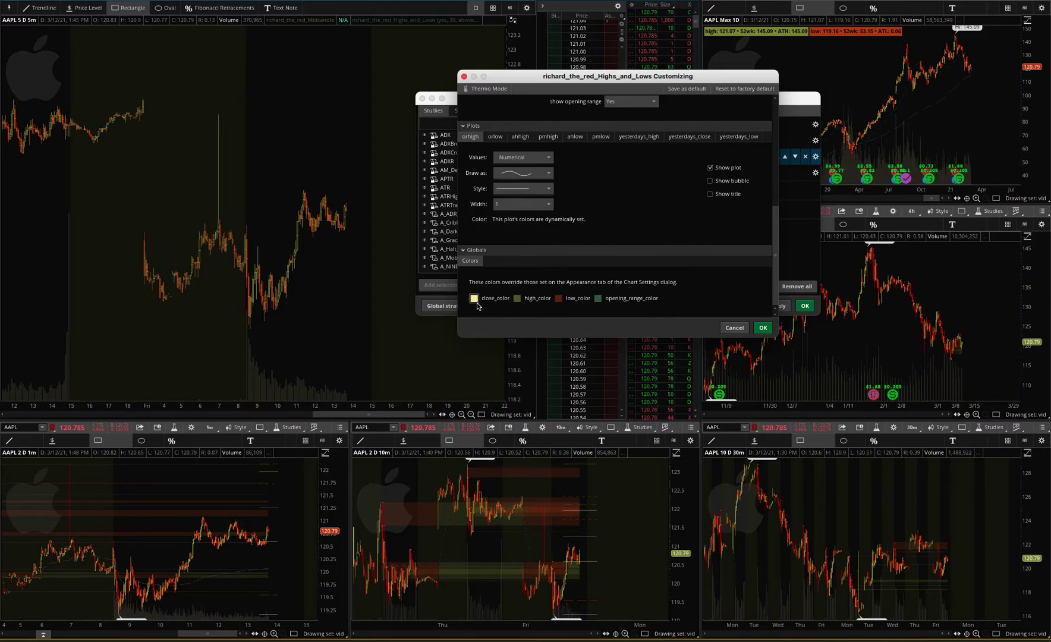
pyautogui.click(475, 299)
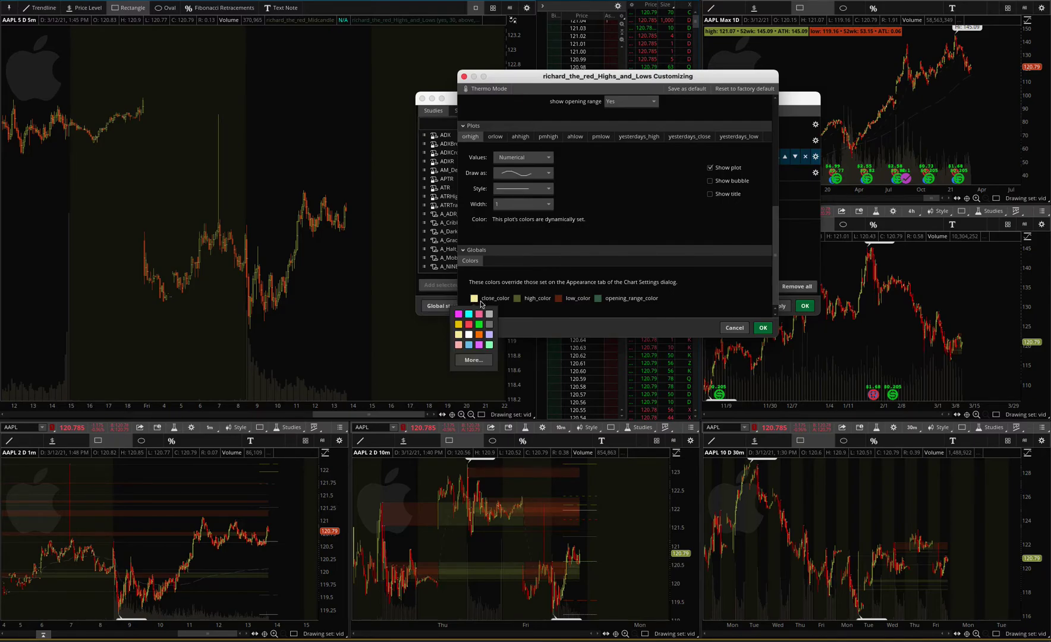
pyautogui.click(475, 365)
pyautogui.click(505, 115)
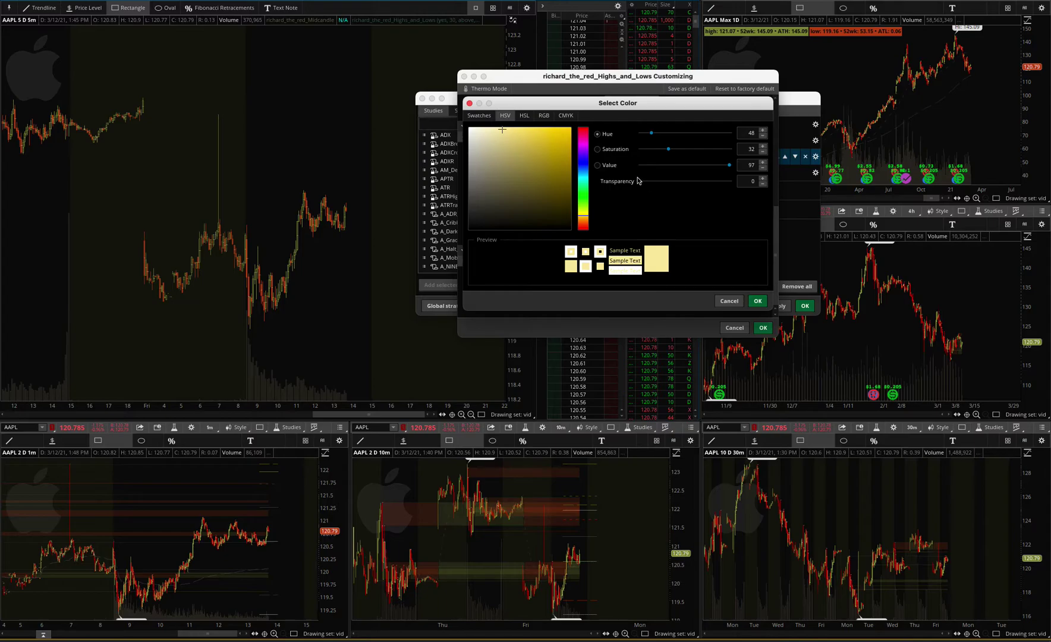
pyautogui.moveTo(641, 181); pyautogui.dragTo(694, 181)
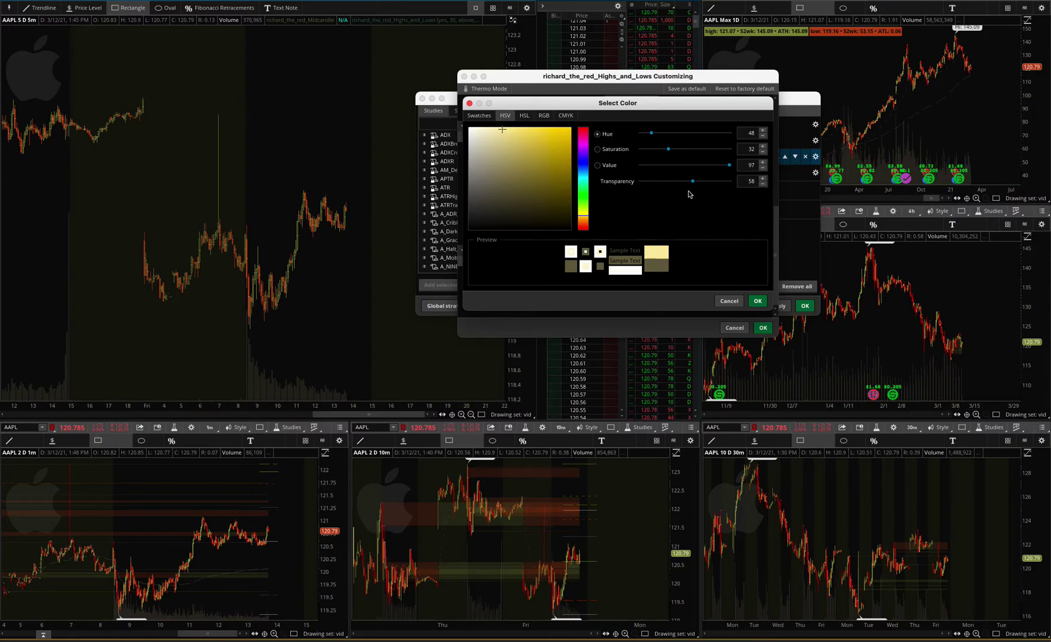
pyautogui.moveTo(694, 182); pyautogui.dragTo(698, 182)
pyautogui.click(757, 300)
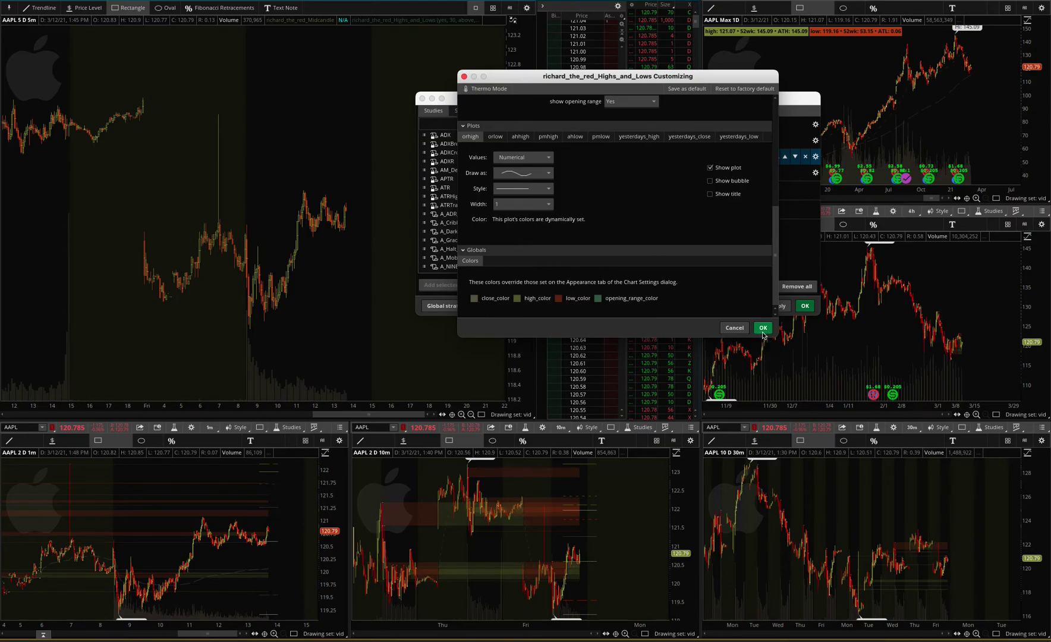
pyautogui.click(515, 205)
pyautogui.click(582, 202)
pyautogui.click(513, 205)
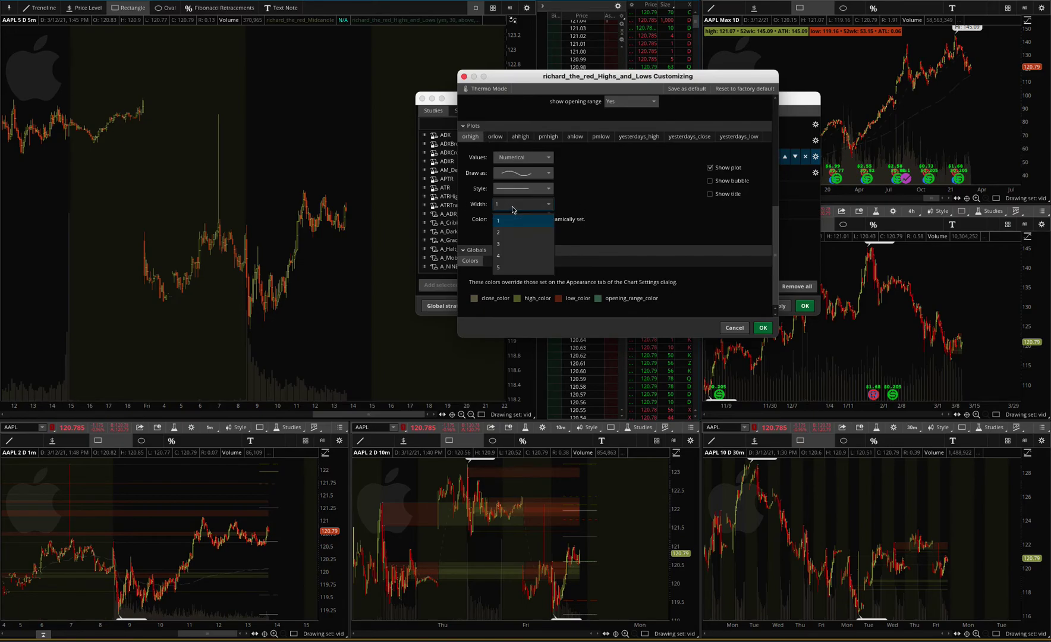
pyautogui.click(556, 184)
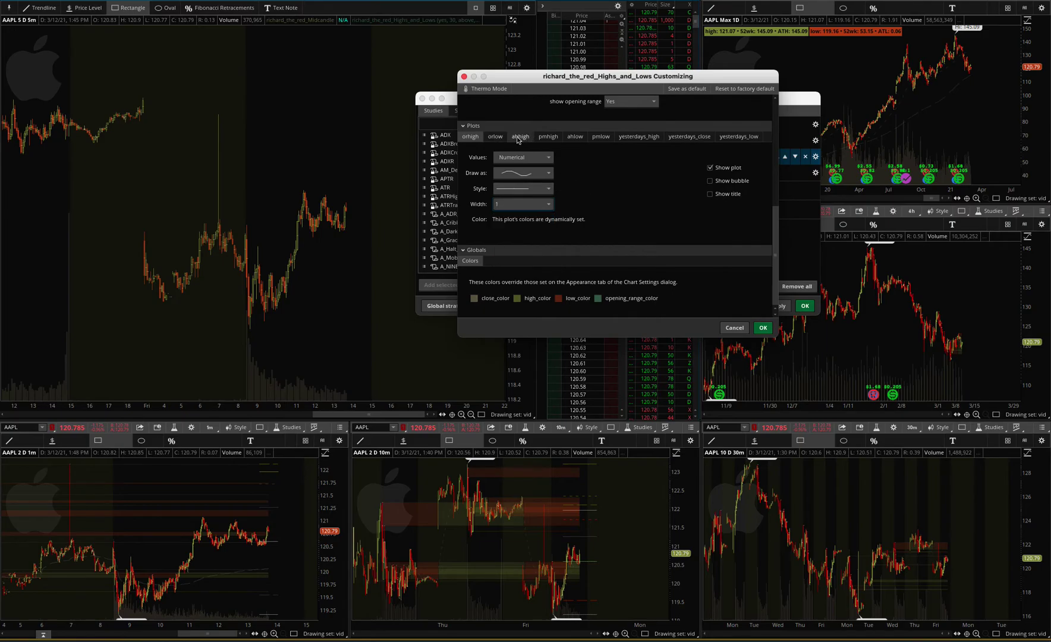
pyautogui.click(646, 136)
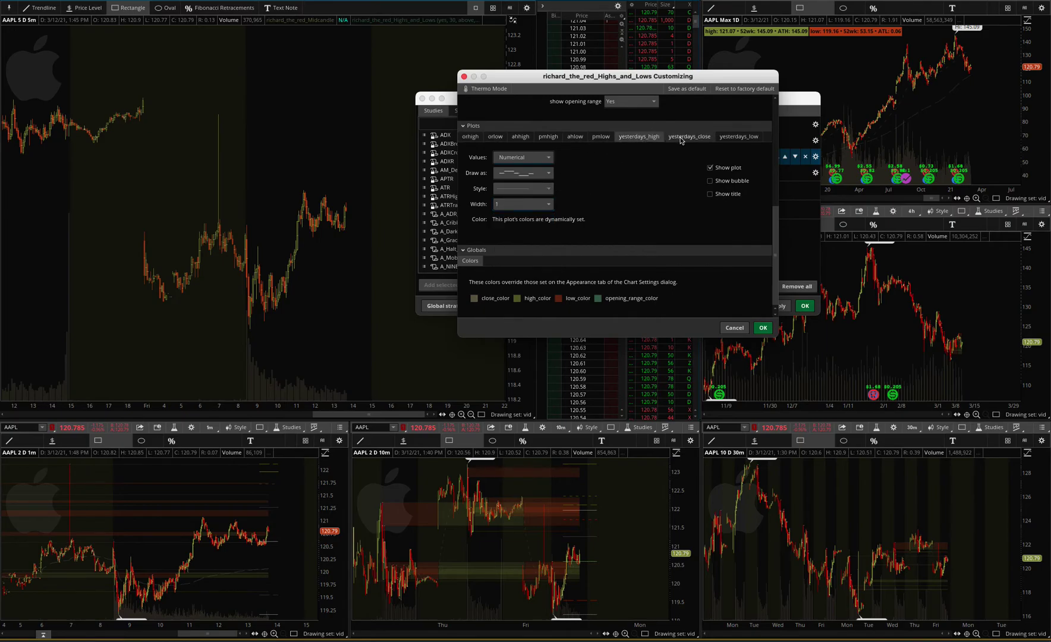
pyautogui.click(517, 205)
pyautogui.click(514, 244)
pyautogui.click(506, 206)
pyautogui.click(509, 219)
# - Confirm the Highs_and_Lows customizations and close Edit Studies and Strategies with Enter
pyautogui.moveTo(708, 77); pyautogui.dragTo(338, 84)
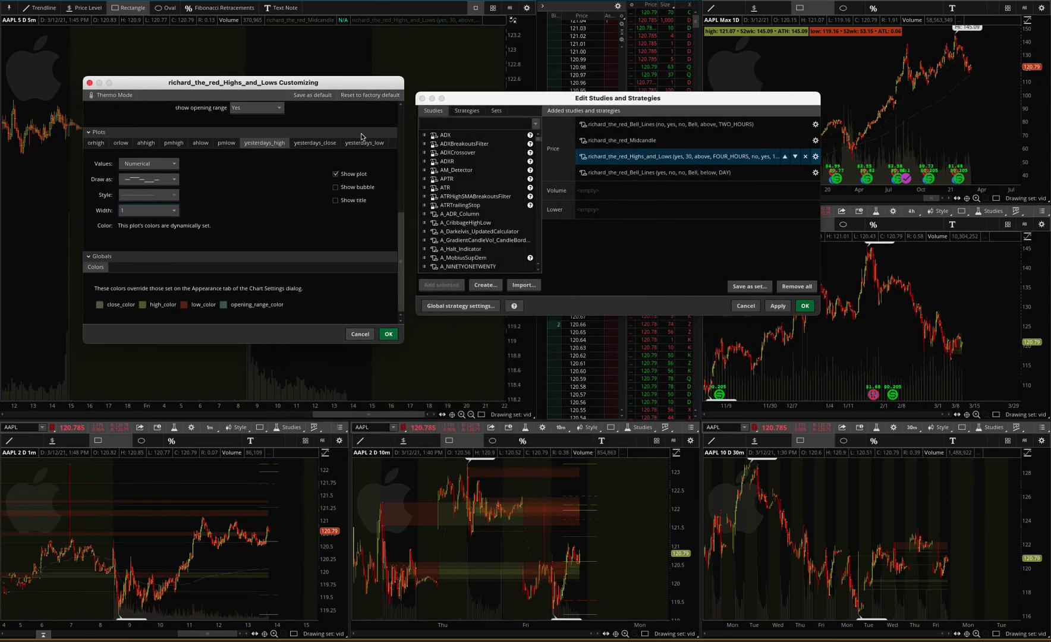
pyautogui.click(389, 334)
pyautogui.press('Return')
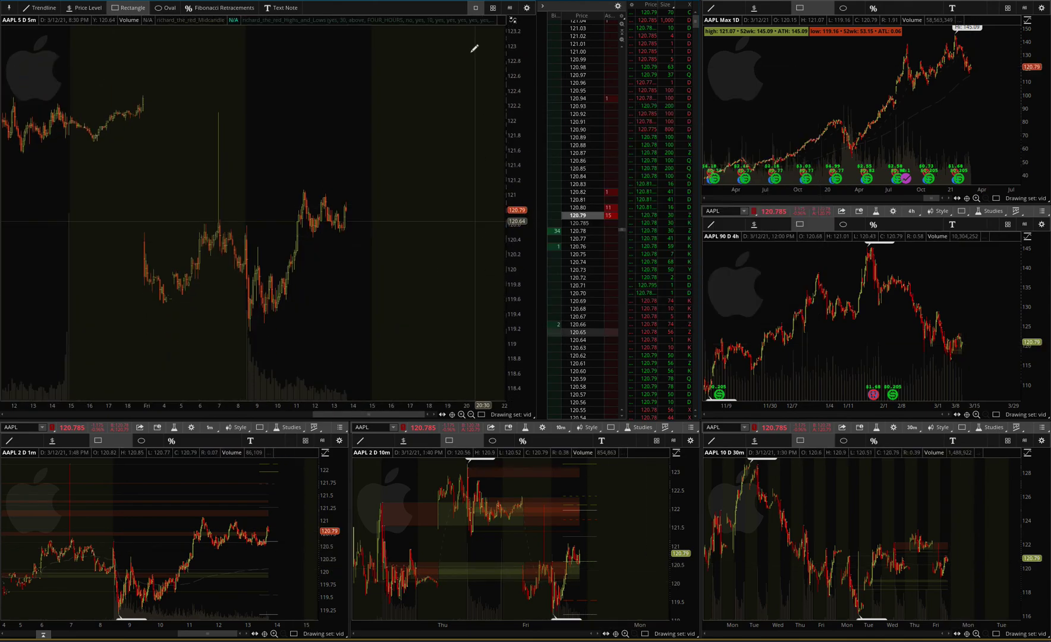